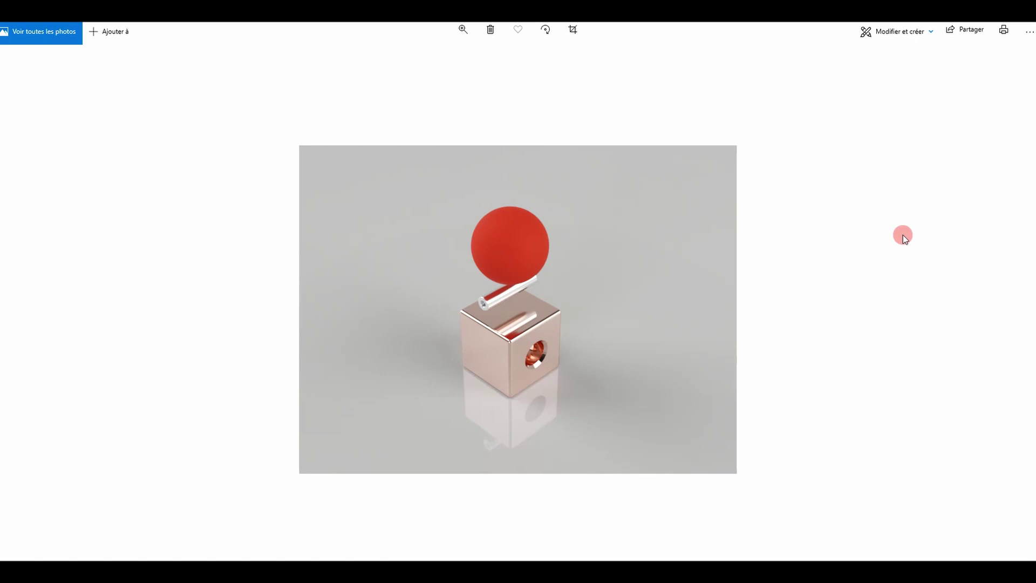
Step: Zoom in slightly on the rendered image in the photo viewer, then return to Fusion 360
click(465, 28)
mouse_move(417, 60)
mouse_down()
mouse_move(430, 58)
mouse_move(415, 57)
mouse_up()
key(alt+Tab)
key(alt+Tab)
key(alt+Tab)
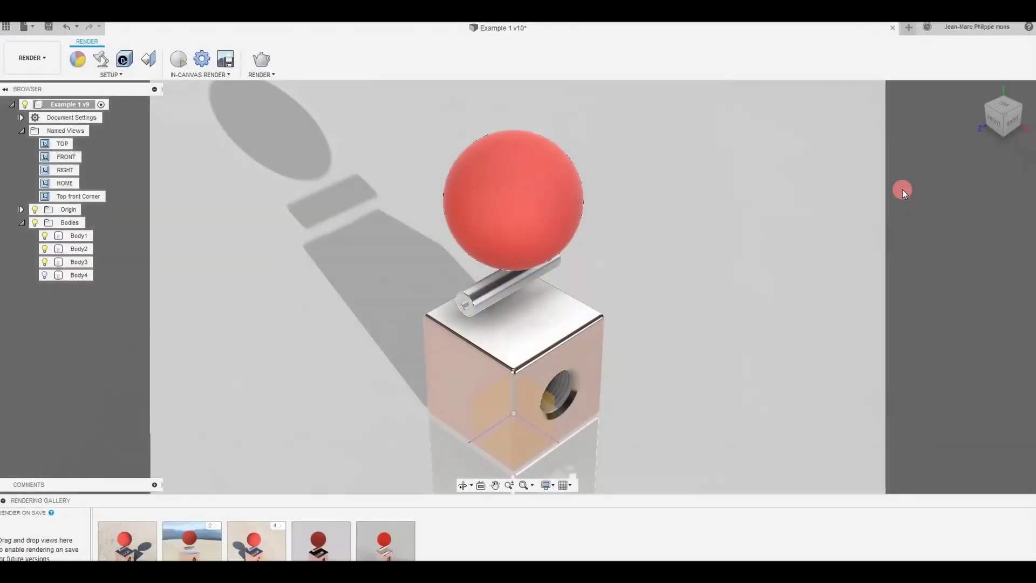
Step: Apply the Skylight environment from the Environment Library to the scene
click(101, 58)
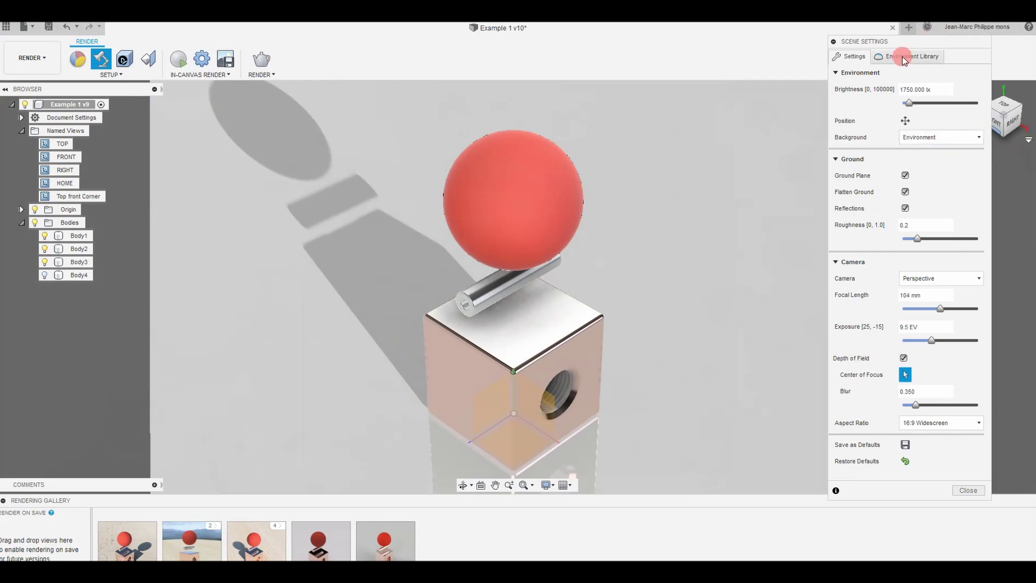
click(914, 57)
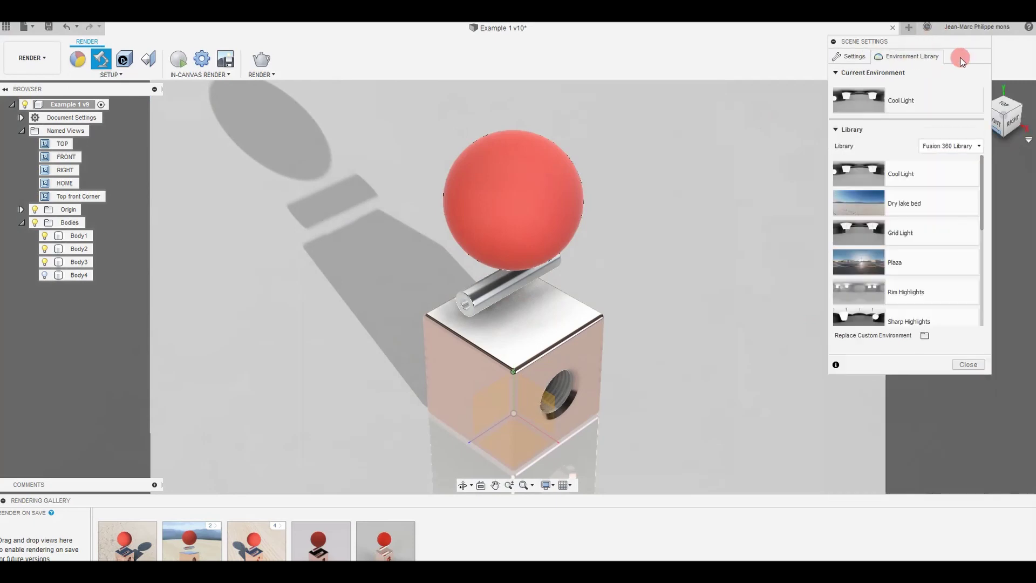
drag(978, 214, 997, 272)
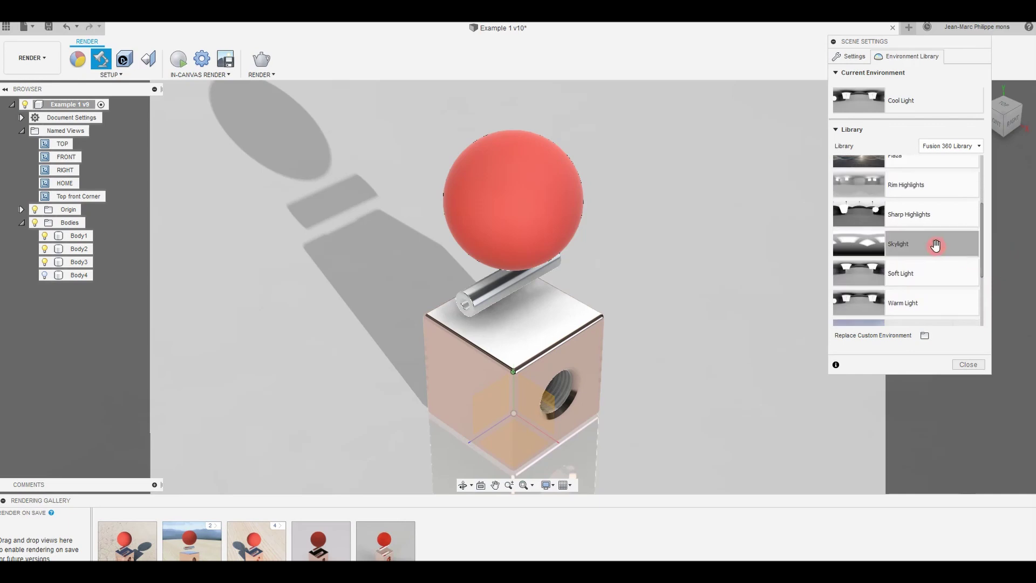
drag(935, 241, 689, 173)
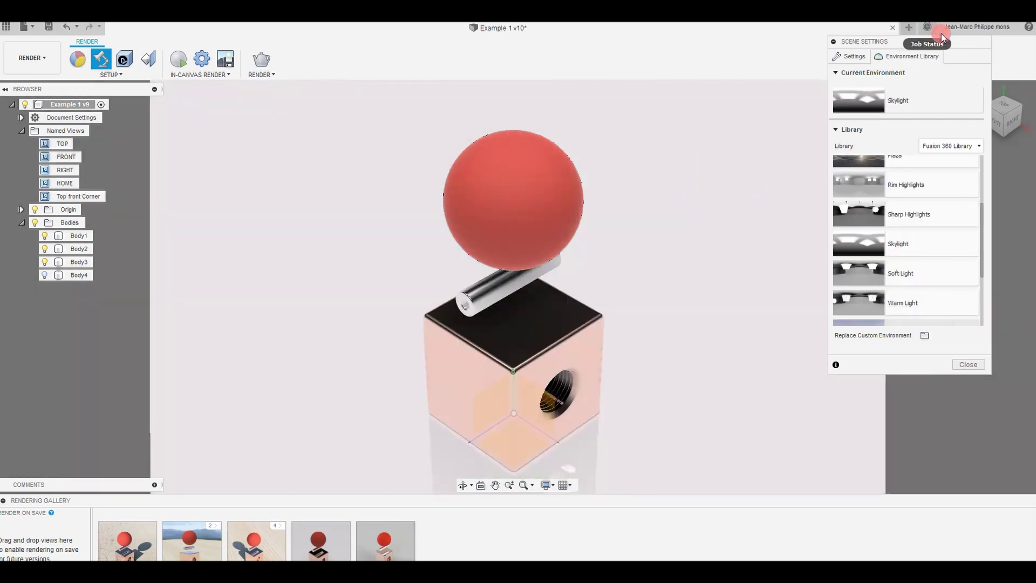
Step: In Scene Settings, check the environment brightness value and disable Depth of Field
click(968, 366)
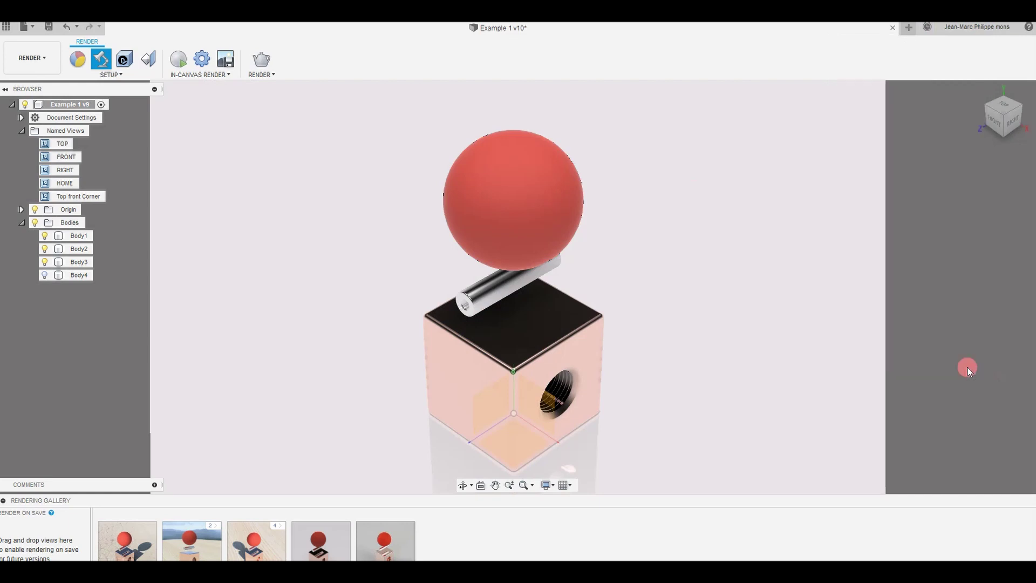
click(103, 61)
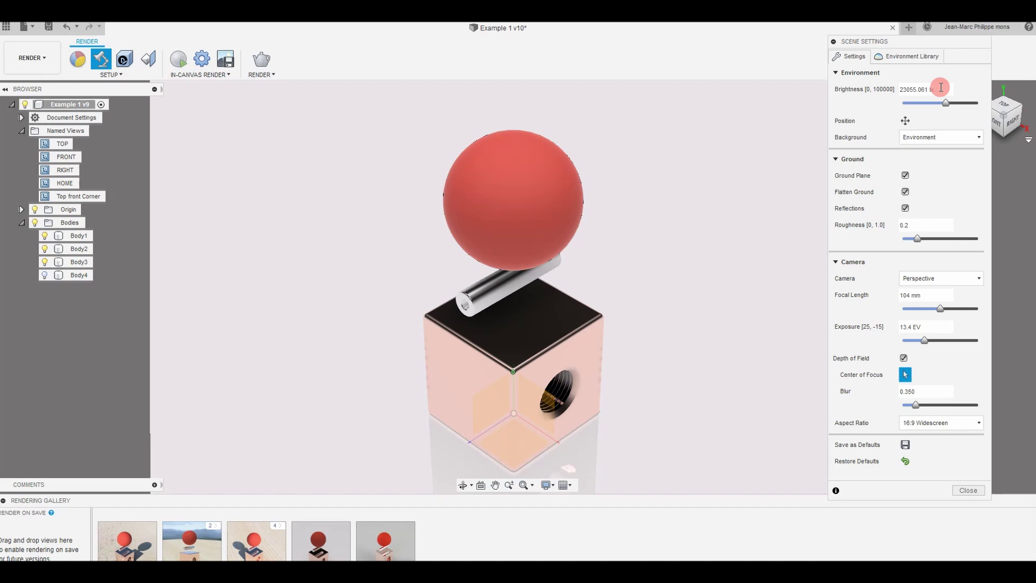
click(941, 88)
click(944, 90)
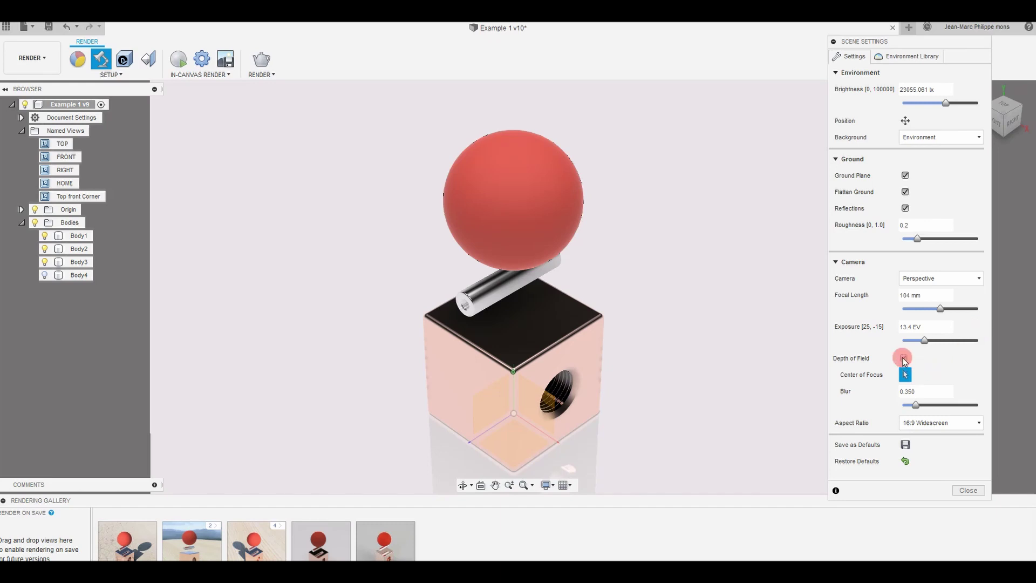
click(904, 359)
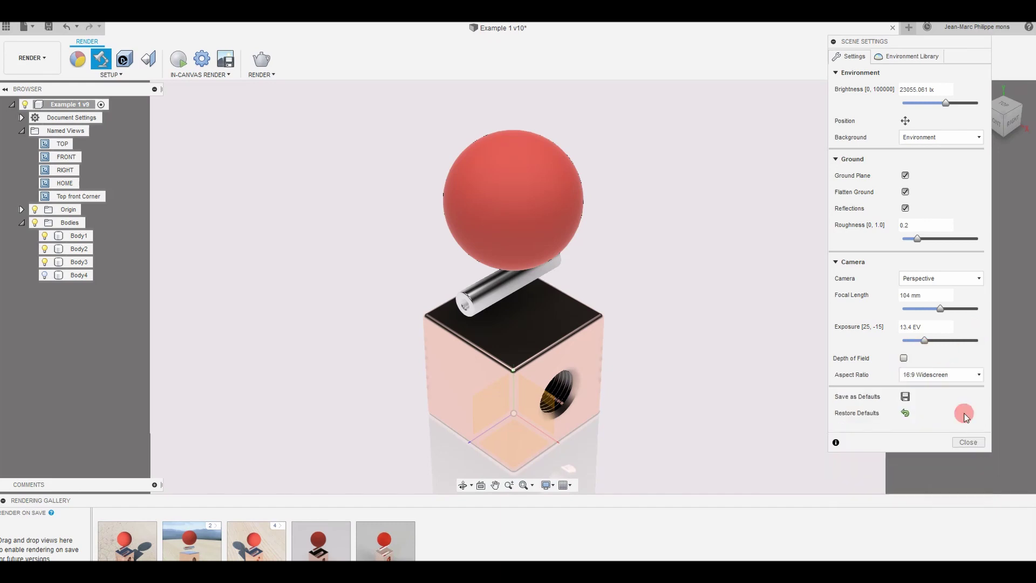
click(968, 443)
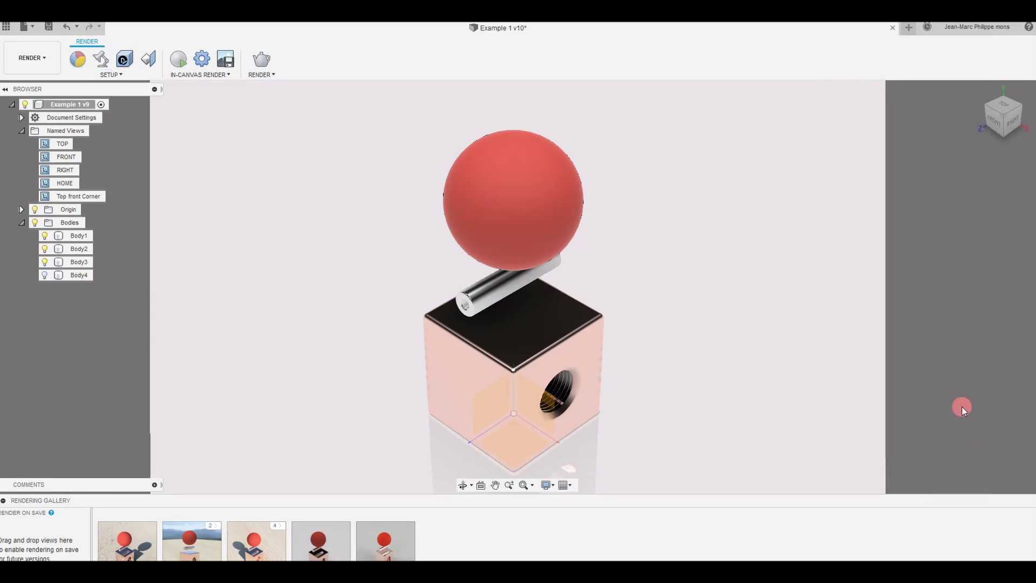
Step: Configure the render for an 800 x 600 web image on the Local Renderer at Final quality
click(263, 63)
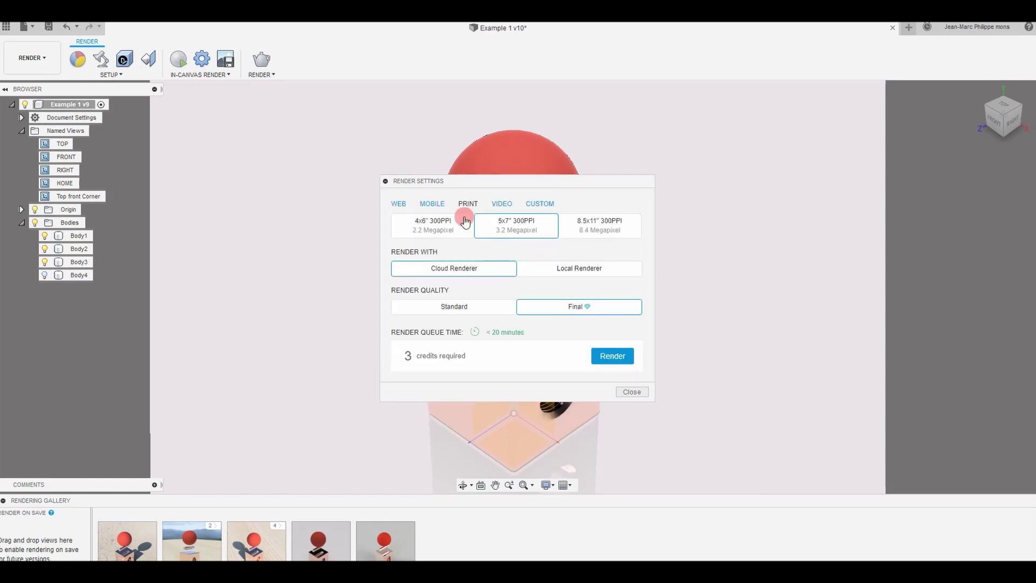
click(400, 204)
click(429, 225)
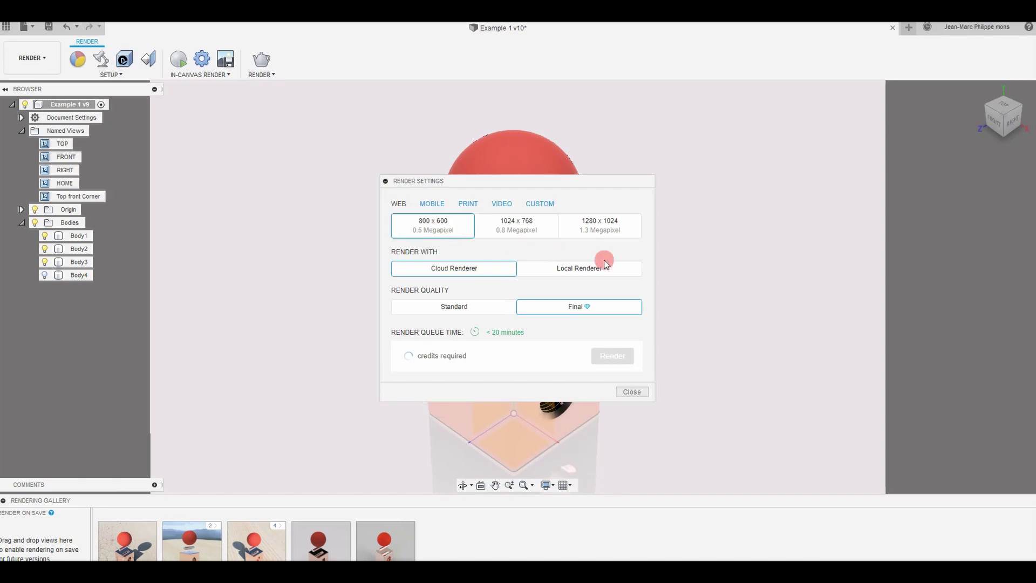
click(583, 268)
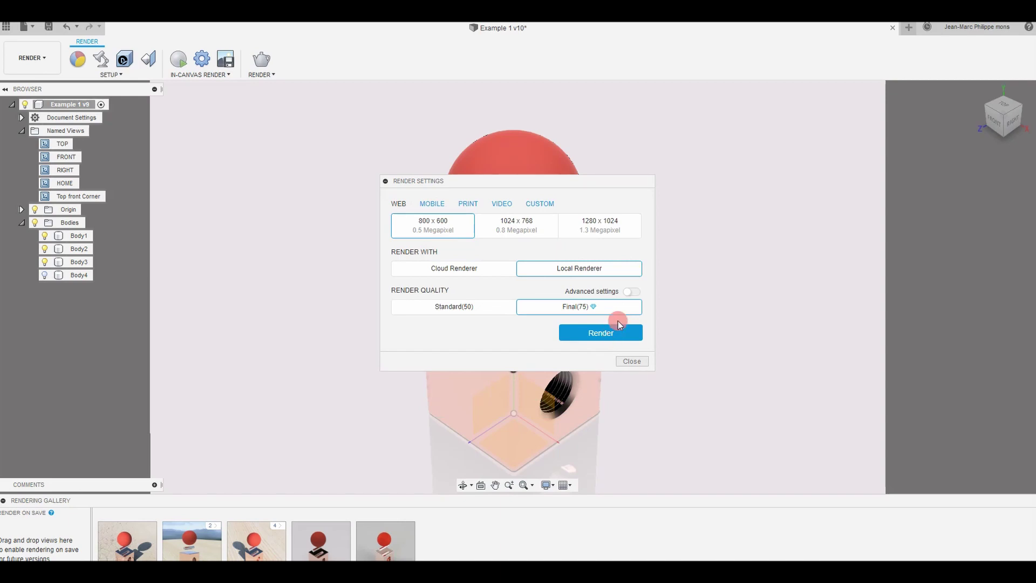
Step: View the '2 Skylights.png' render in Photos, then return to Fusion 360
key(alt+Tab)
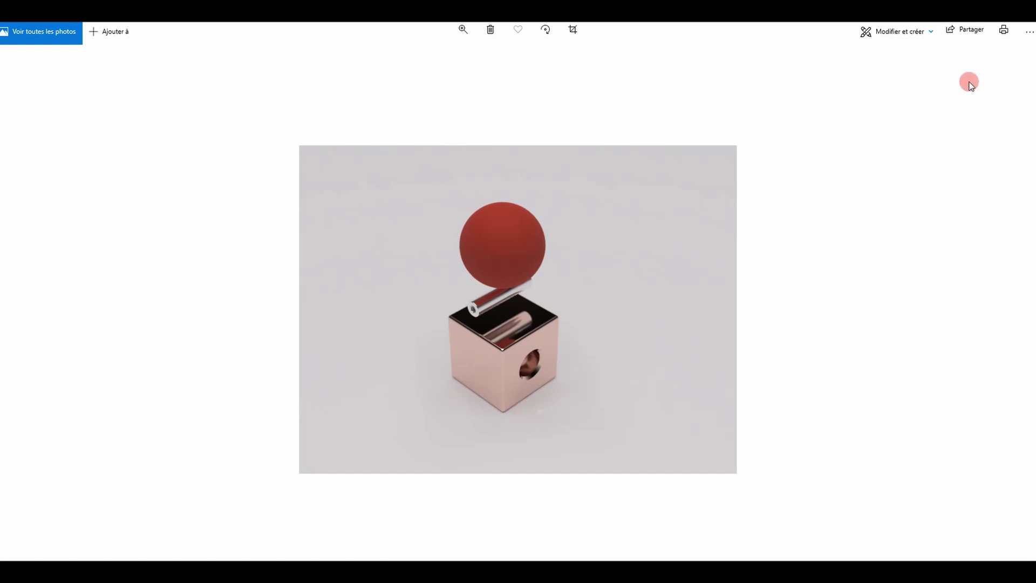
key(alt+Tab)
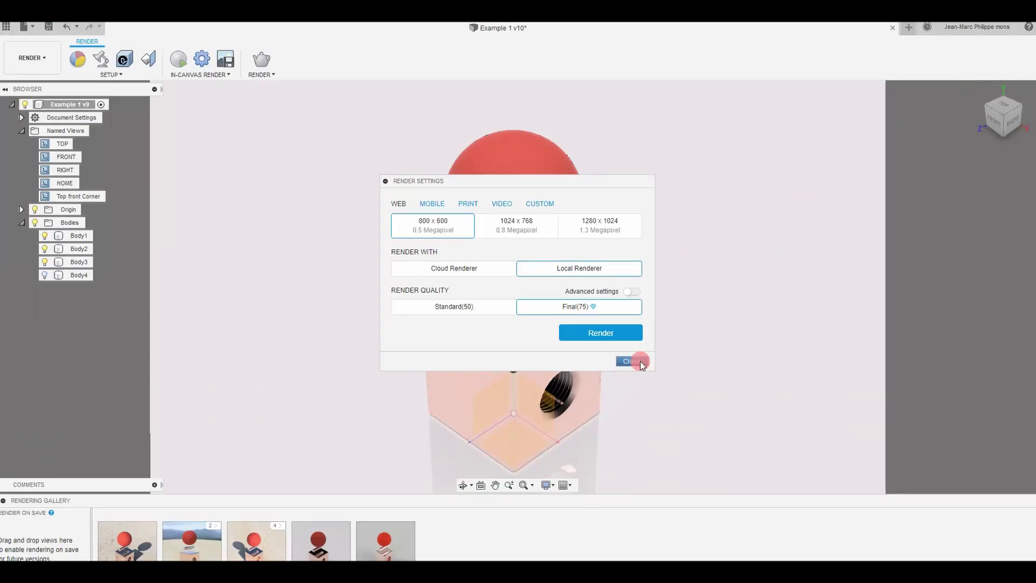
Step: Close Render Settings and apply the Dry lake bed environment from the Environment Library
click(640, 360)
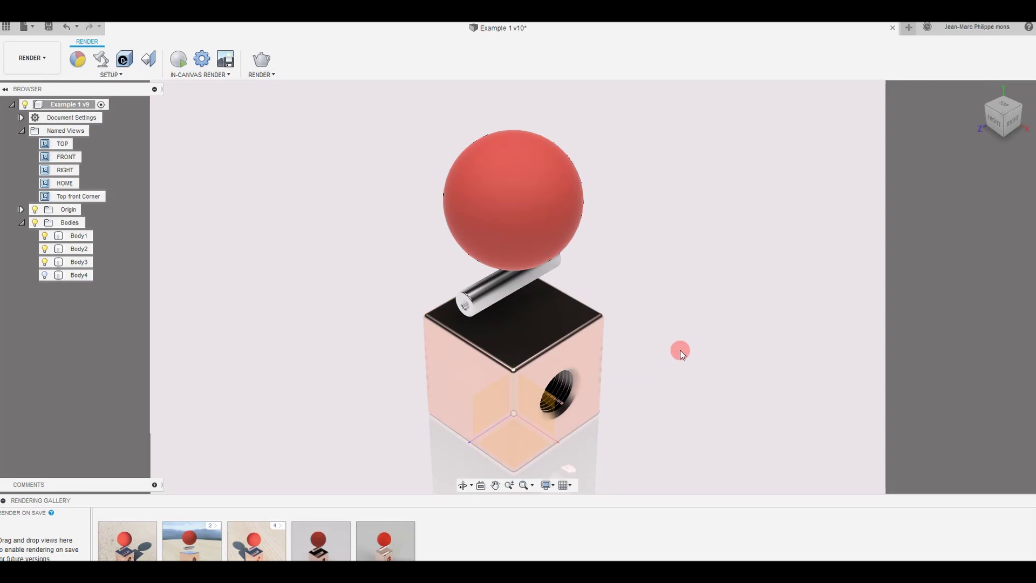
click(100, 62)
click(915, 56)
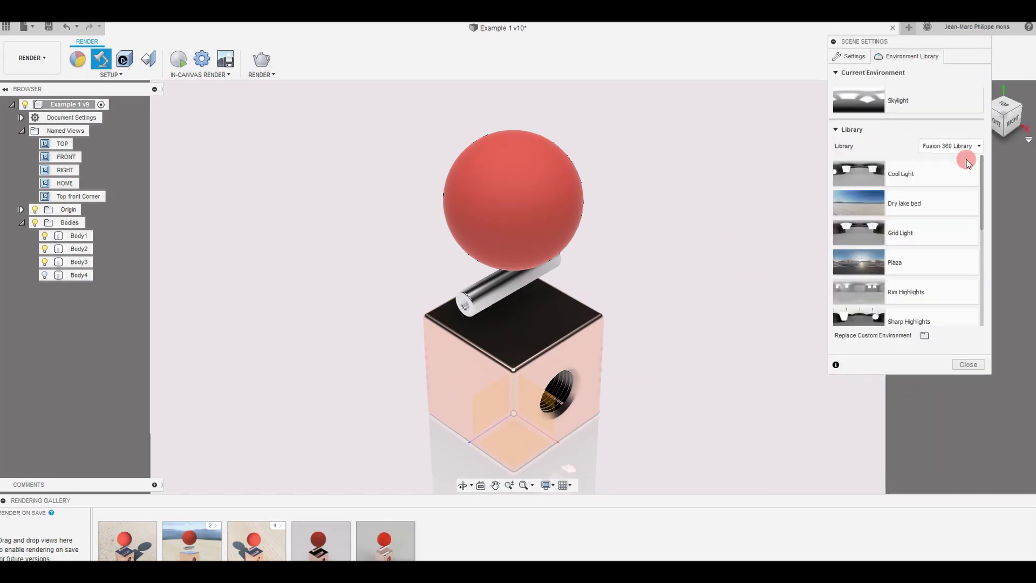
mouse_move(982, 203)
mouse_down()
mouse_move(981, 282)
mouse_move(969, 203)
mouse_up()
click(965, 202)
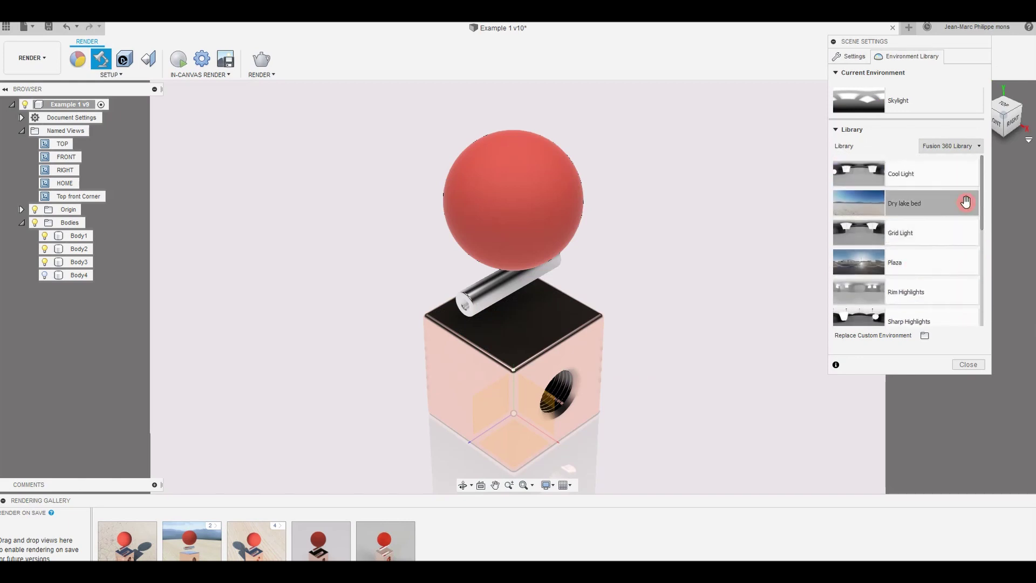
drag(926, 203, 736, 182)
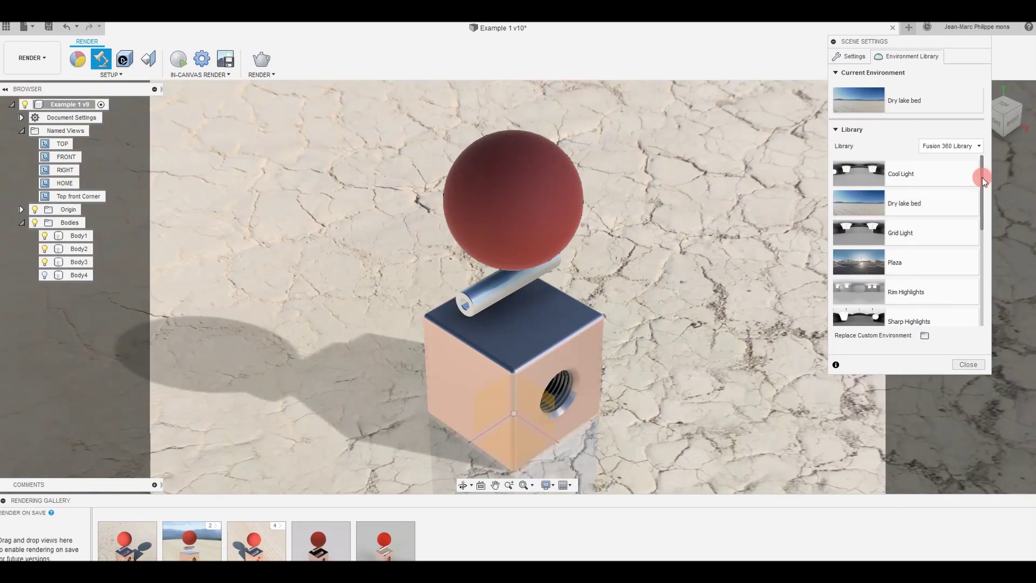
Step: Turn off ground reflections, set ground scale 0.076 and rotation -18.0 deg, and restore Top front Corner view
click(862, 56)
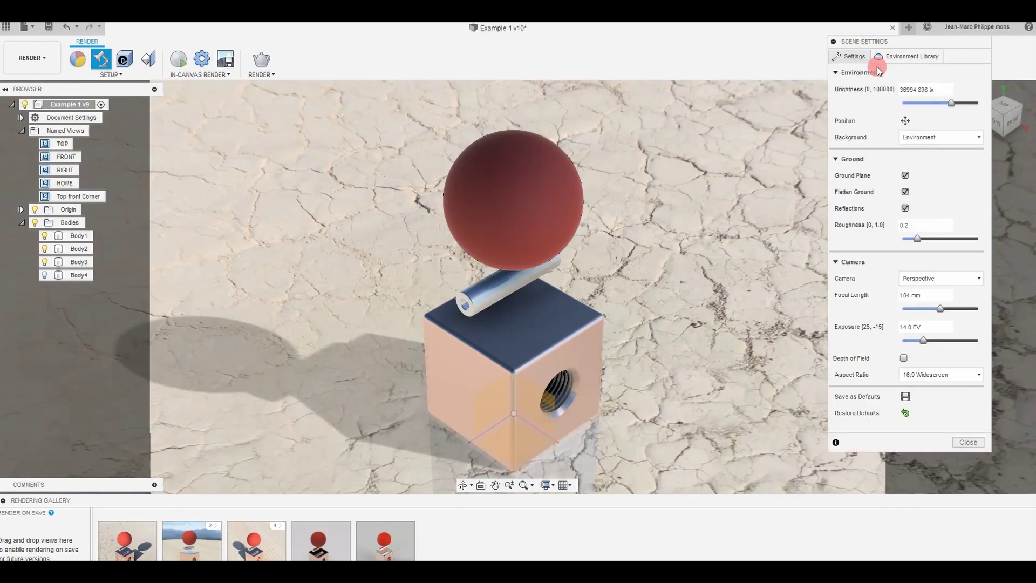
click(906, 208)
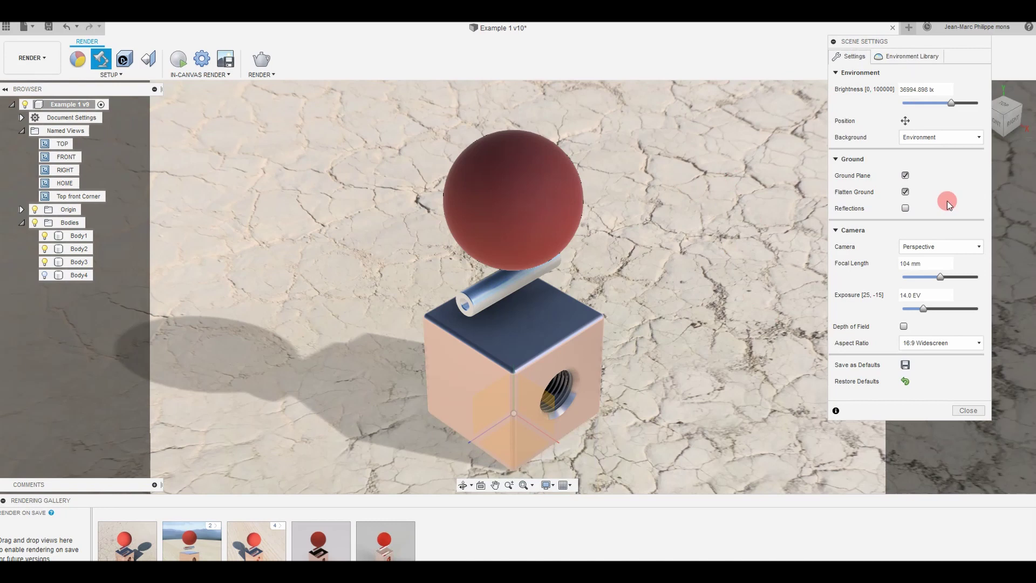
click(905, 121)
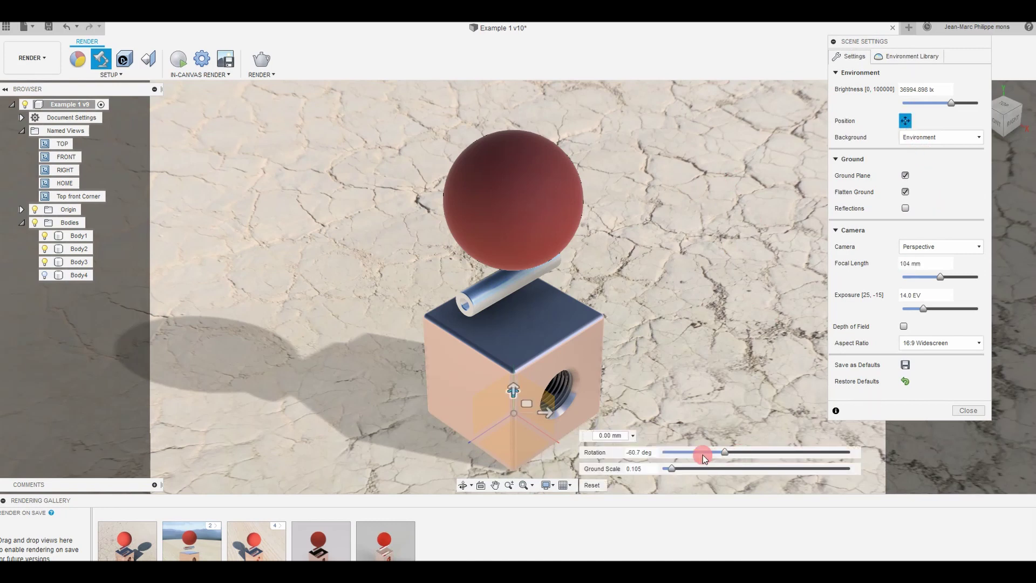
mouse_move(670, 469)
mouse_down()
mouse_move(681, 468)
mouse_move(673, 468)
mouse_up()
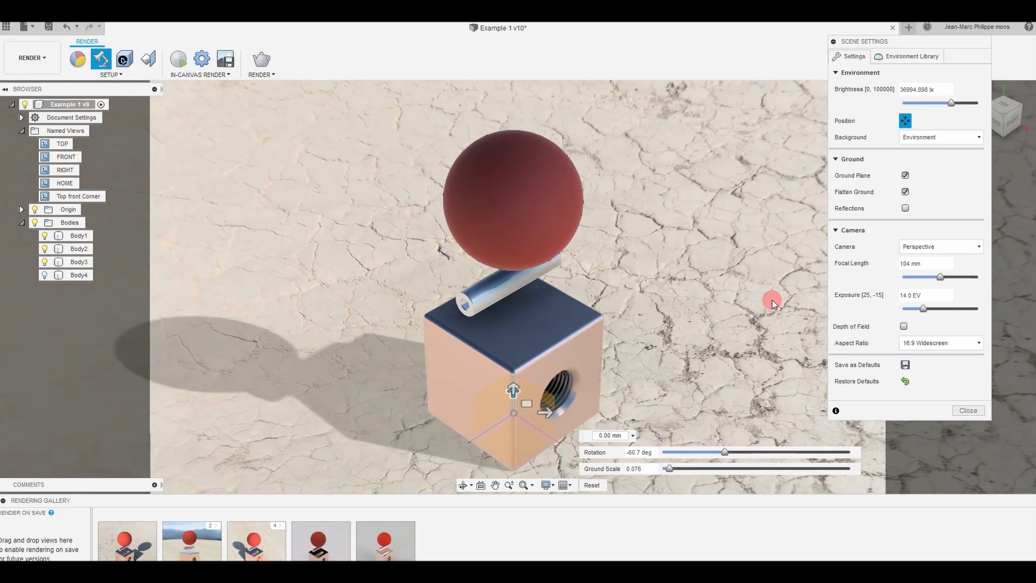
drag(724, 449, 753, 462)
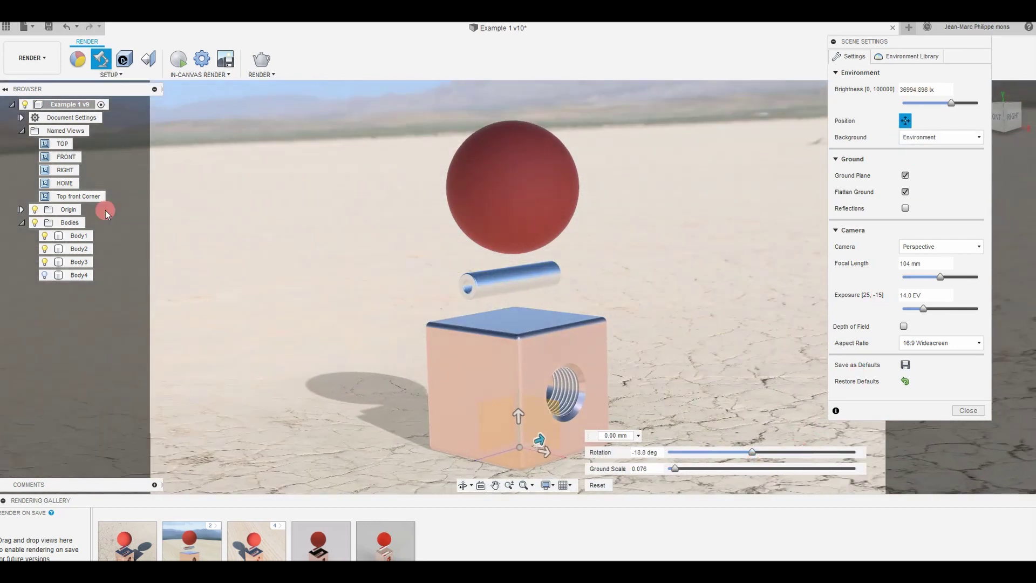
double_click(95, 196)
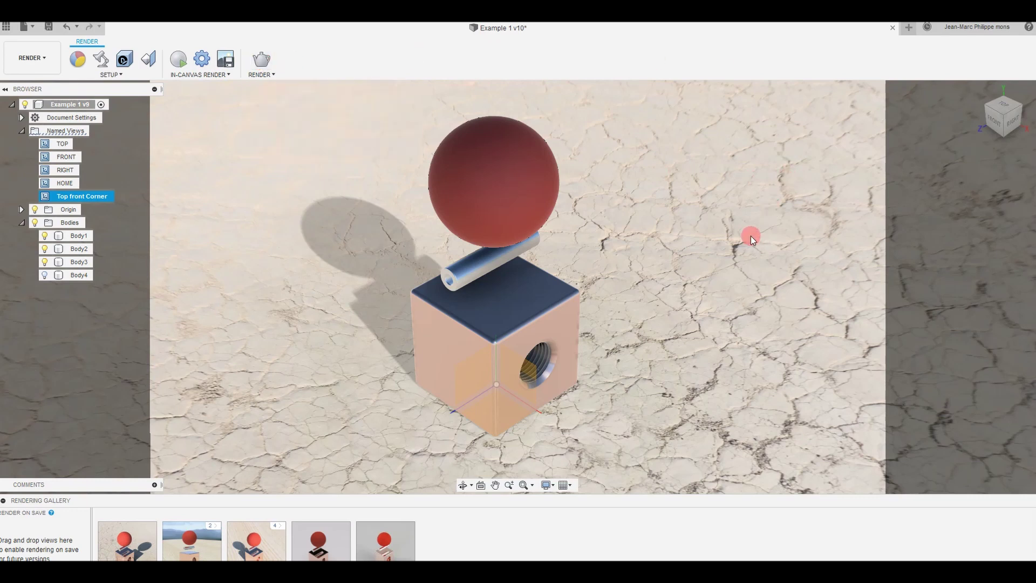
Step: Show the '3 Dry Lake Bed.png' render in Photos and zoom in on it
key(alt+Tab)
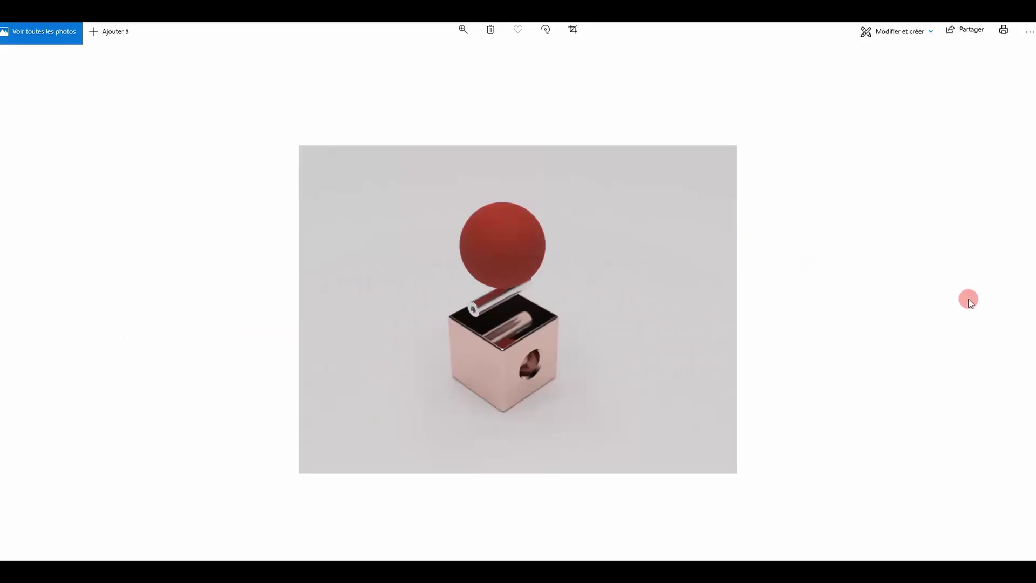
click(1012, 319)
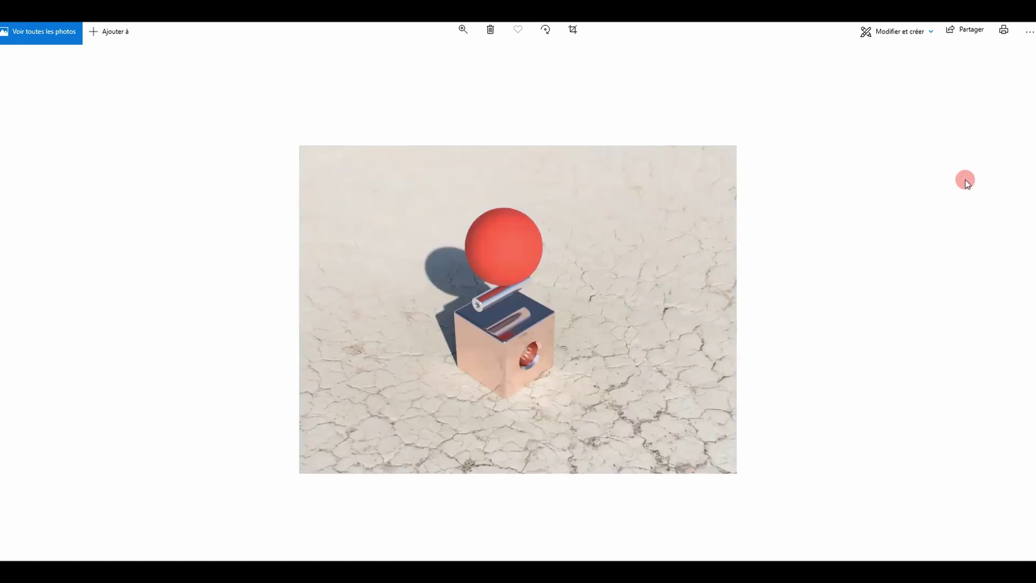
click(462, 29)
mouse_move(419, 62)
mouse_down()
mouse_move(433, 60)
mouse_move(415, 60)
mouse_up()
Step: Switch briefly to Fusion 360 and back to Photos to show the newer desert render
key(alt+Tab)
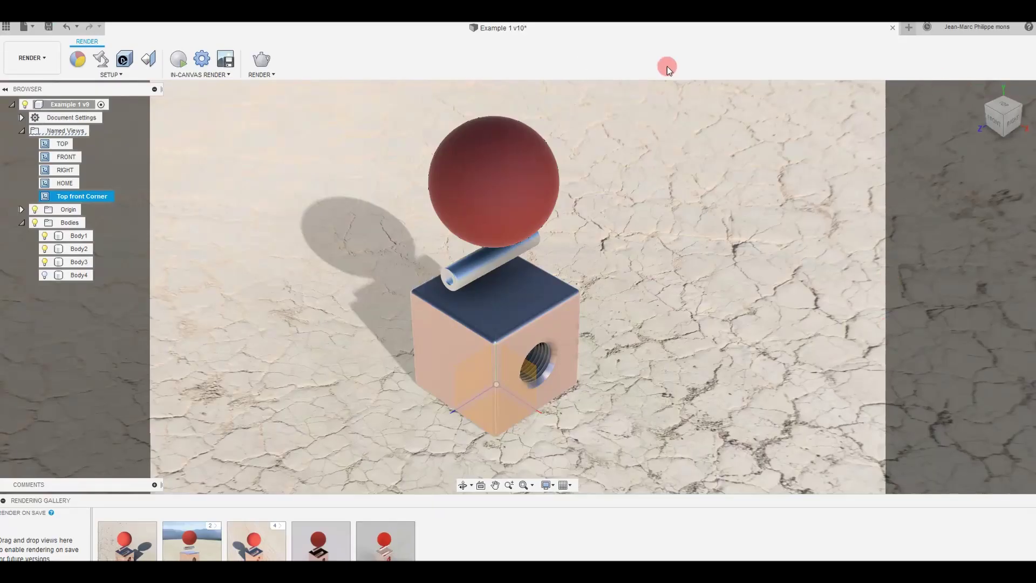
key(alt+Tab)
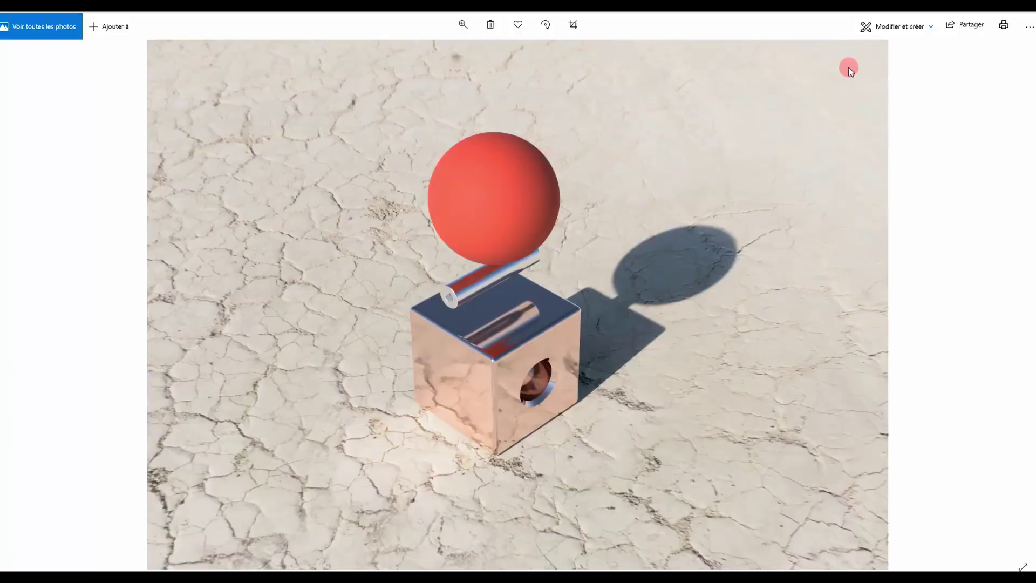